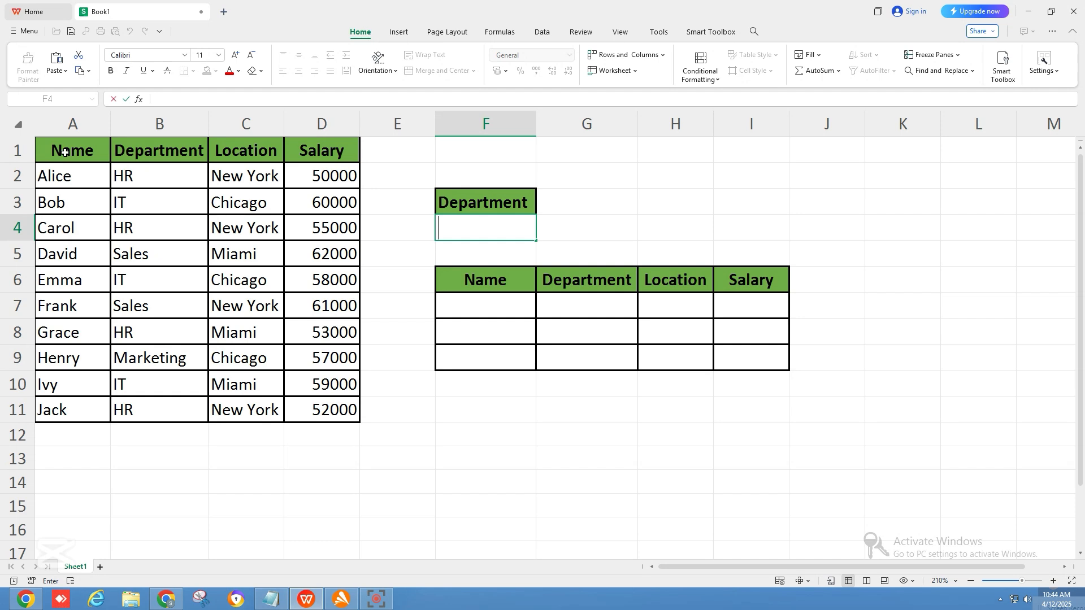
# Examine the Name, Department, Location and Salary columns of the source table in A1:D11.
pyautogui.click(66, 144)
pyautogui.click(174, 125)
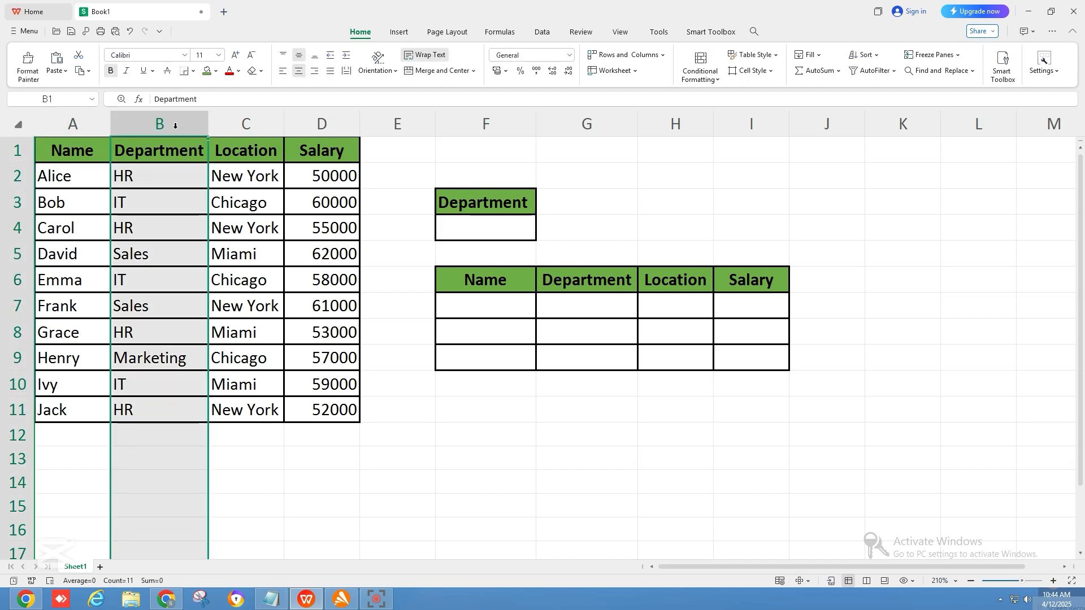
pyautogui.click(68, 128)
pyautogui.click(134, 204)
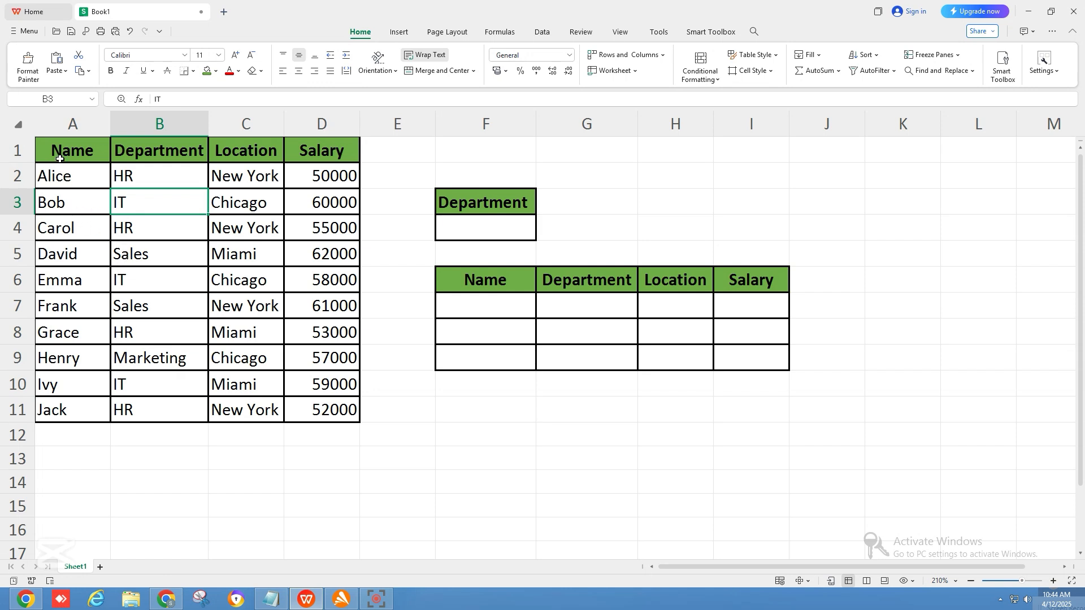
pyautogui.moveTo(59, 159); pyautogui.dragTo(82, 405)
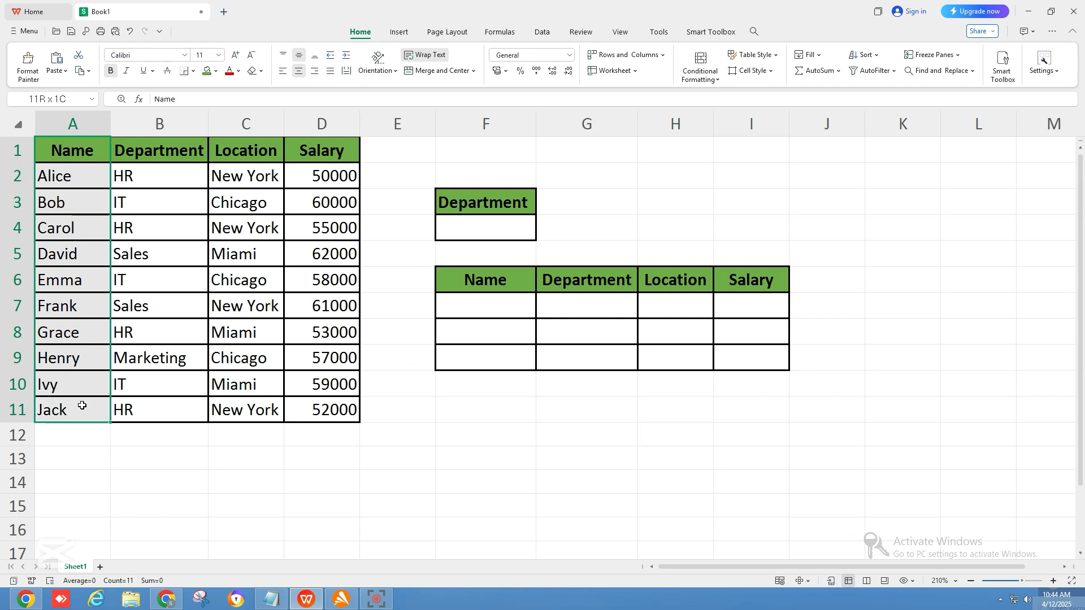
pyautogui.click(149, 368)
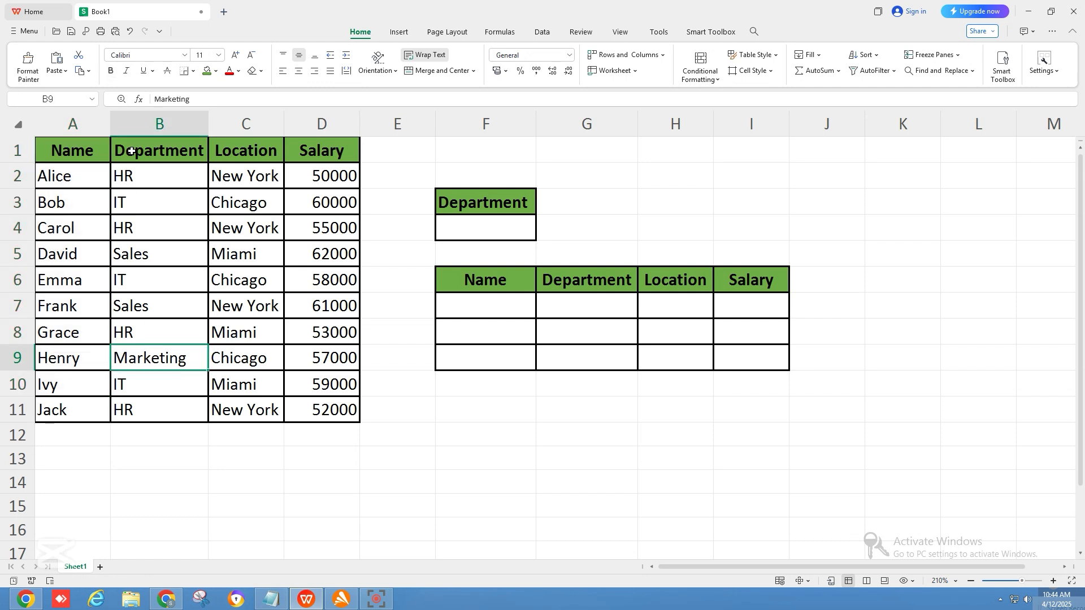
pyautogui.moveTo(131, 151); pyautogui.dragTo(164, 351)
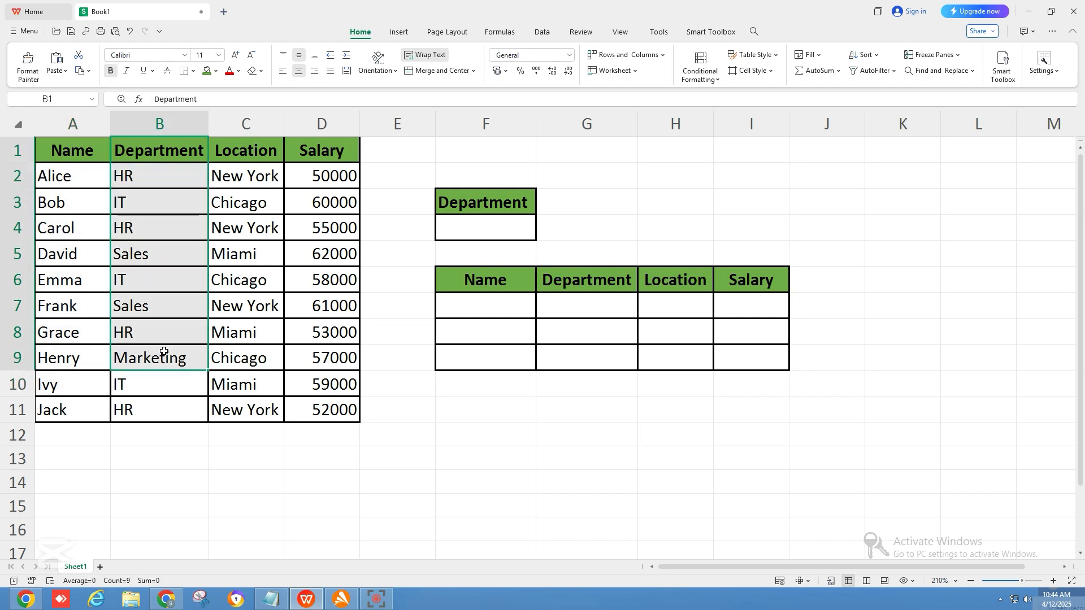
pyautogui.click(163, 351)
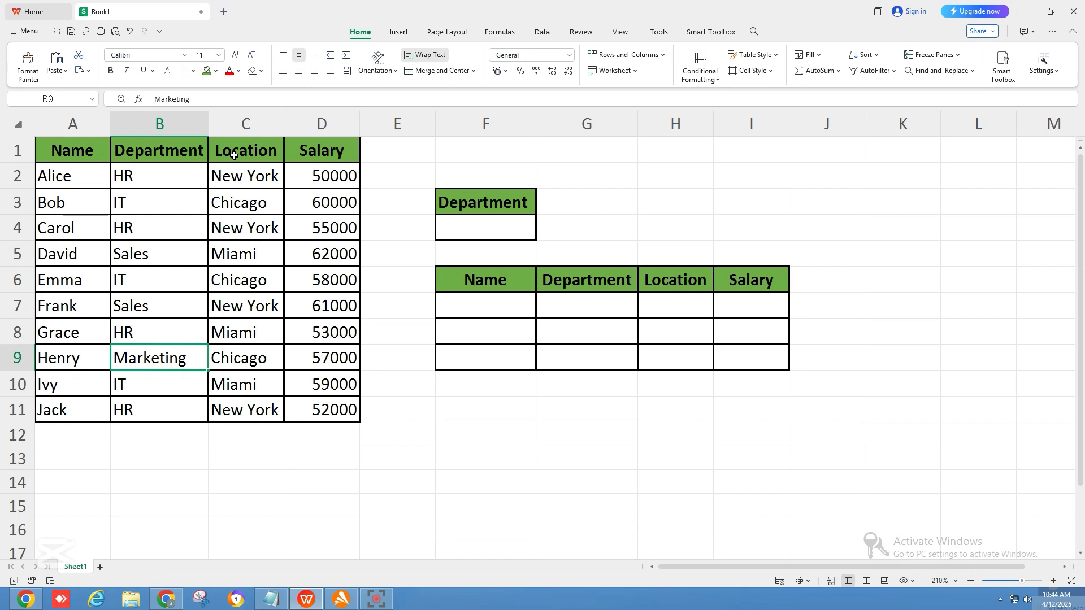
pyautogui.moveTo(233, 156); pyautogui.dragTo(248, 347)
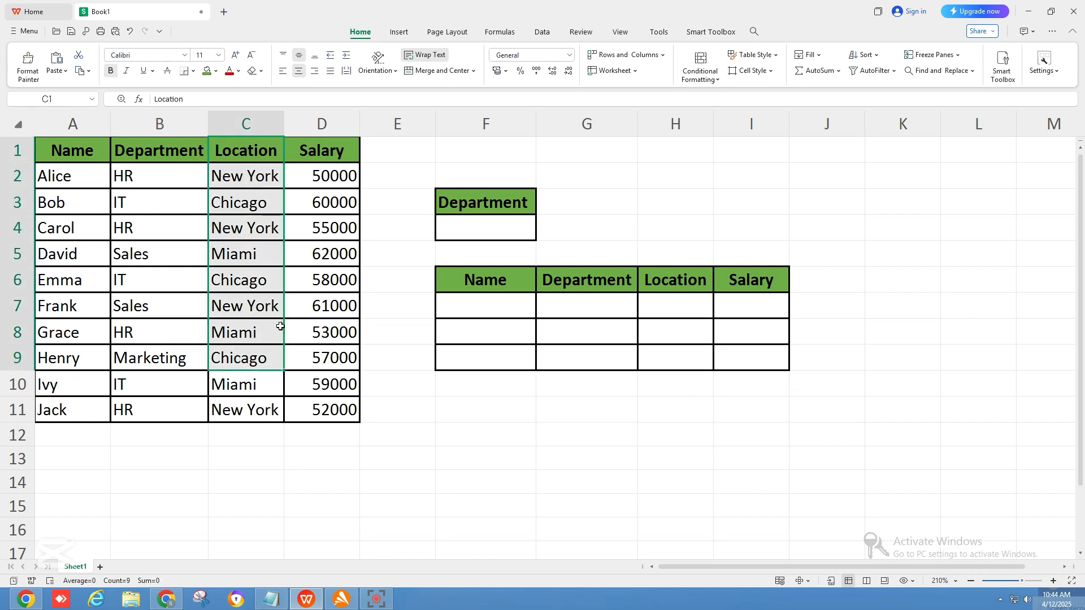
pyautogui.click(307, 286)
pyautogui.click(311, 160)
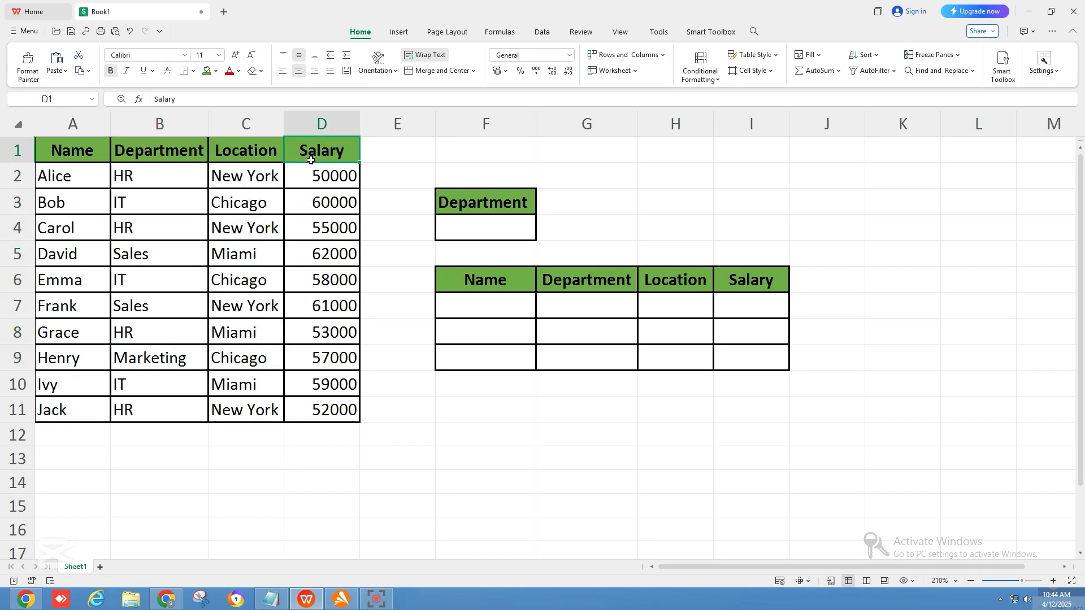
pyautogui.moveTo(311, 160); pyautogui.dragTo(346, 399)
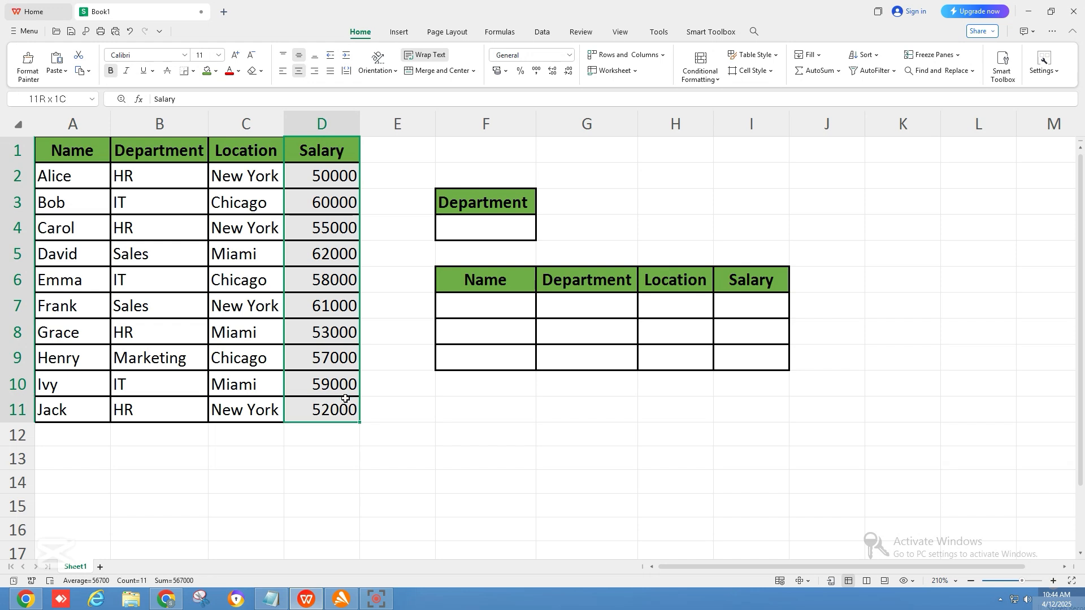
pyautogui.click(291, 357)
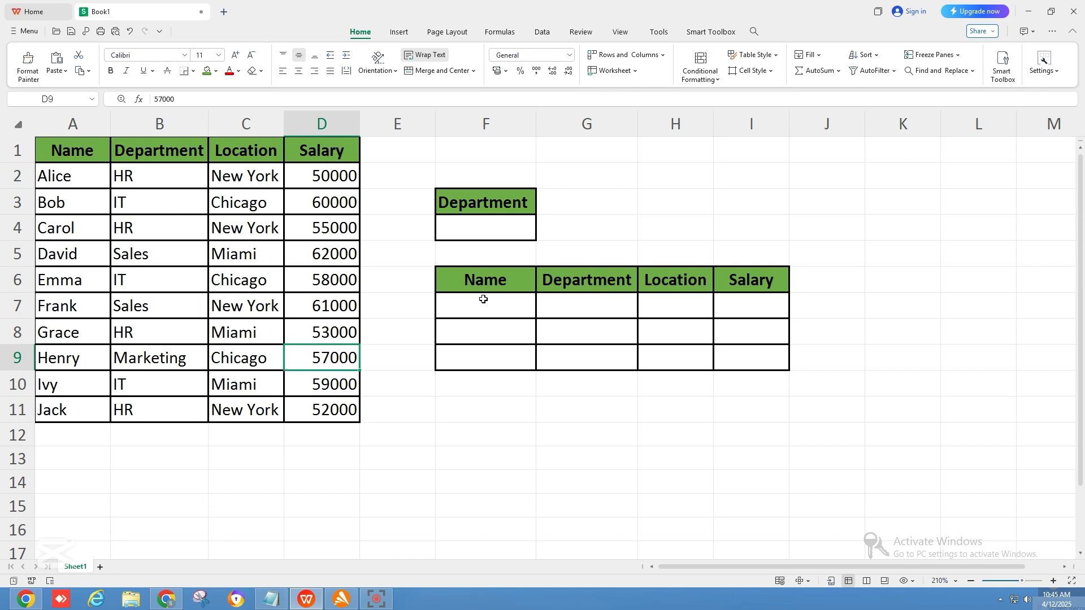
# Enter HR as the department criterion in cell F4.
pyautogui.click(475, 234)
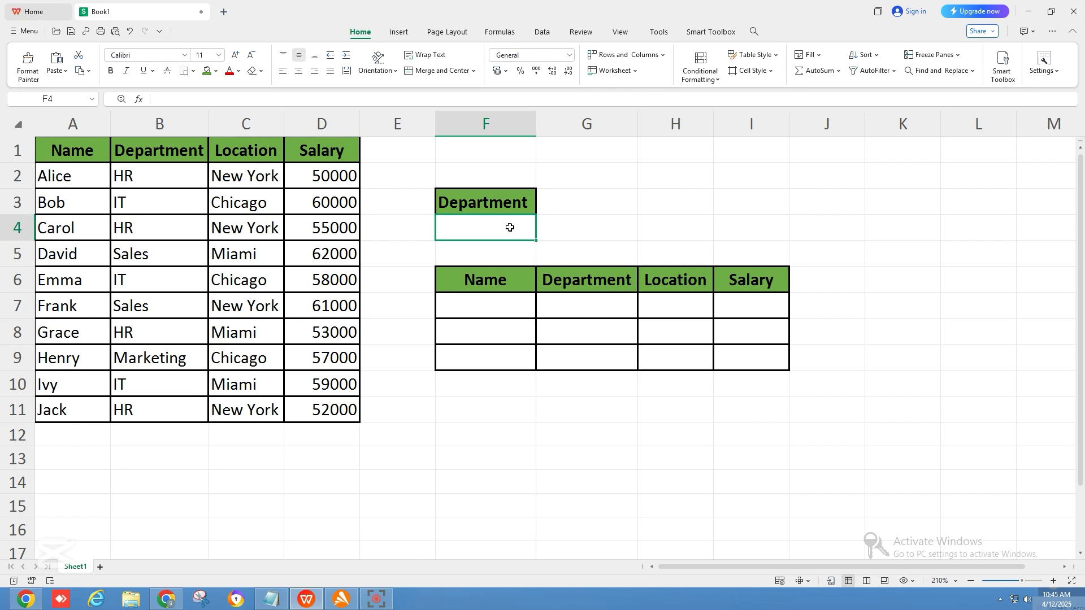
pyautogui.write('HR')
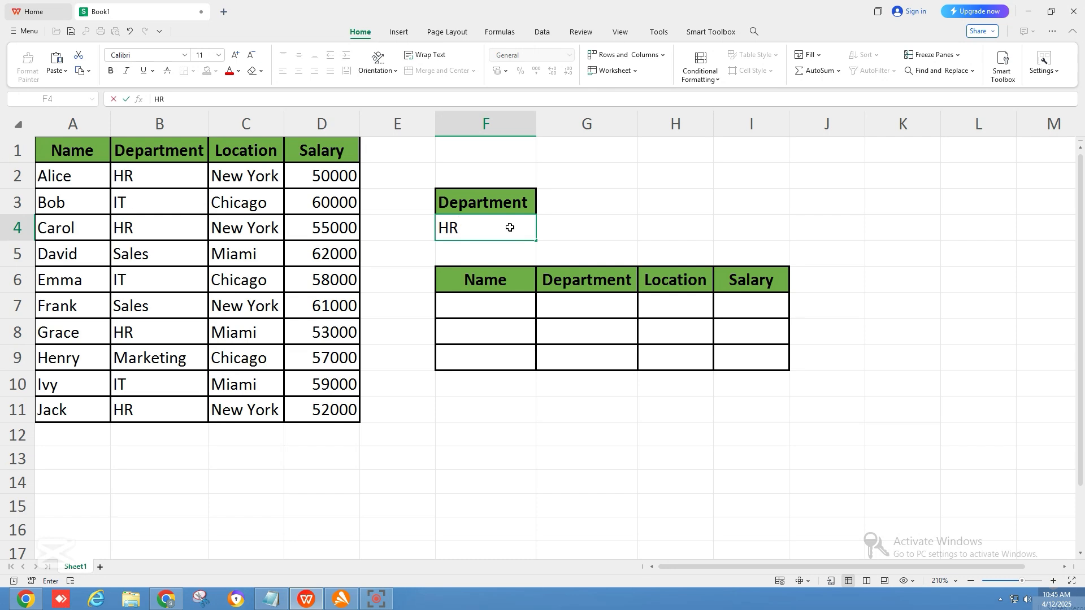
# Enter the formula =FILTER(A1:D11,B1:B11=F4,"NOT FOUND") in cell F7 to list the employees of the department in F4.
pyautogui.click(458, 302)
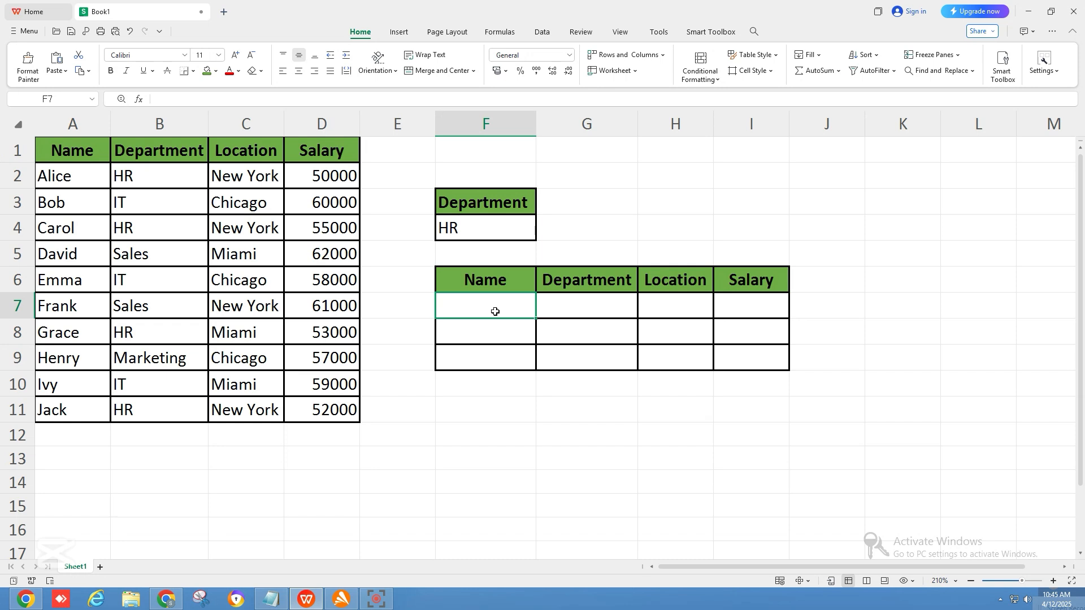
pyautogui.write('=')
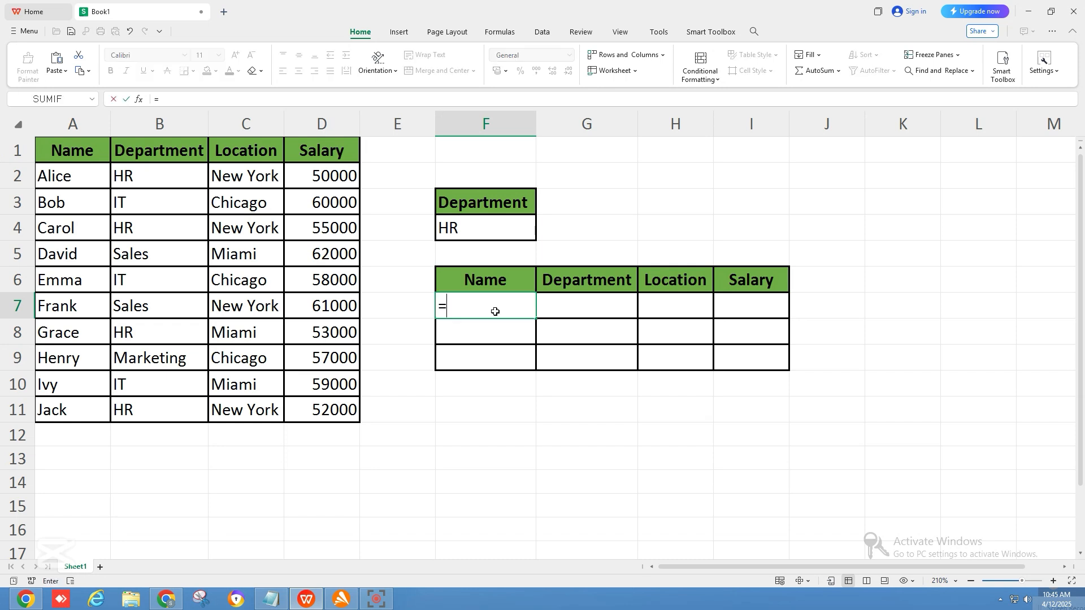
pyautogui.write('FILT')
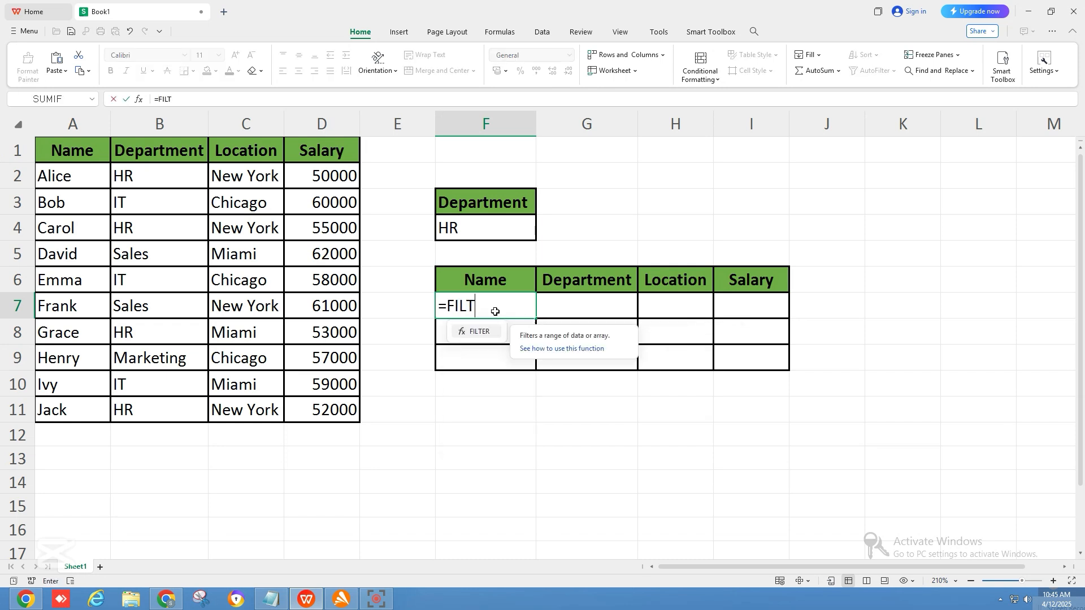
pyautogui.write('ER(')
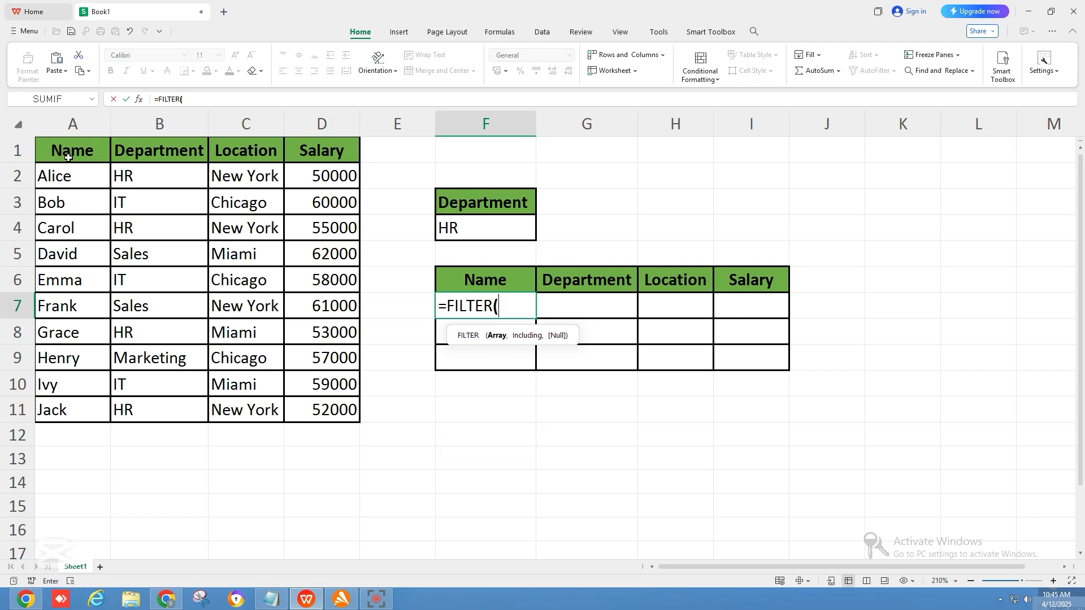
pyautogui.moveTo(68, 157); pyautogui.dragTo(333, 409)
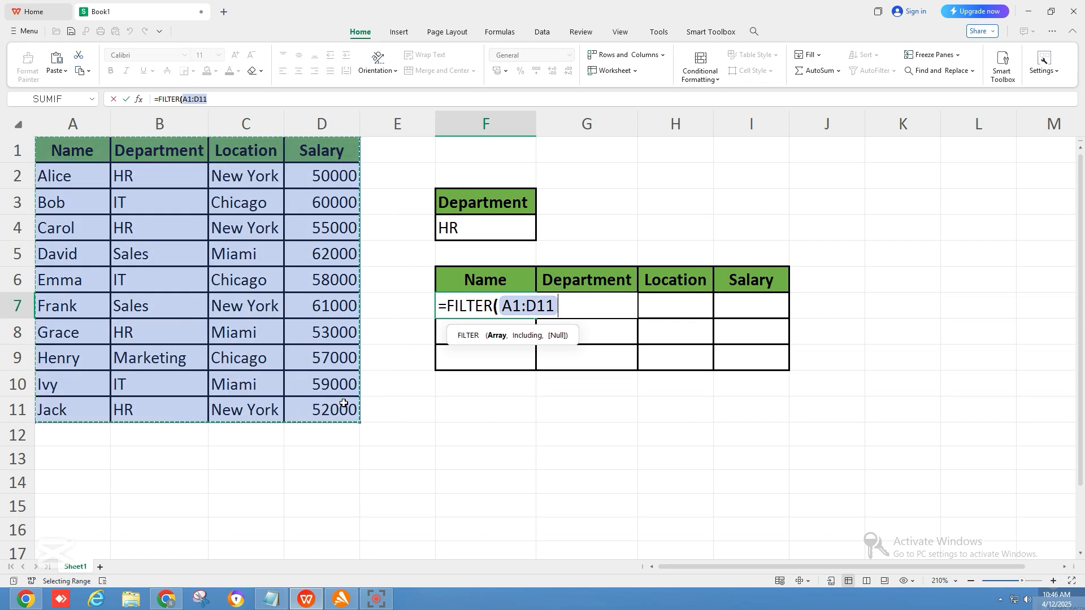
pyautogui.write(',')
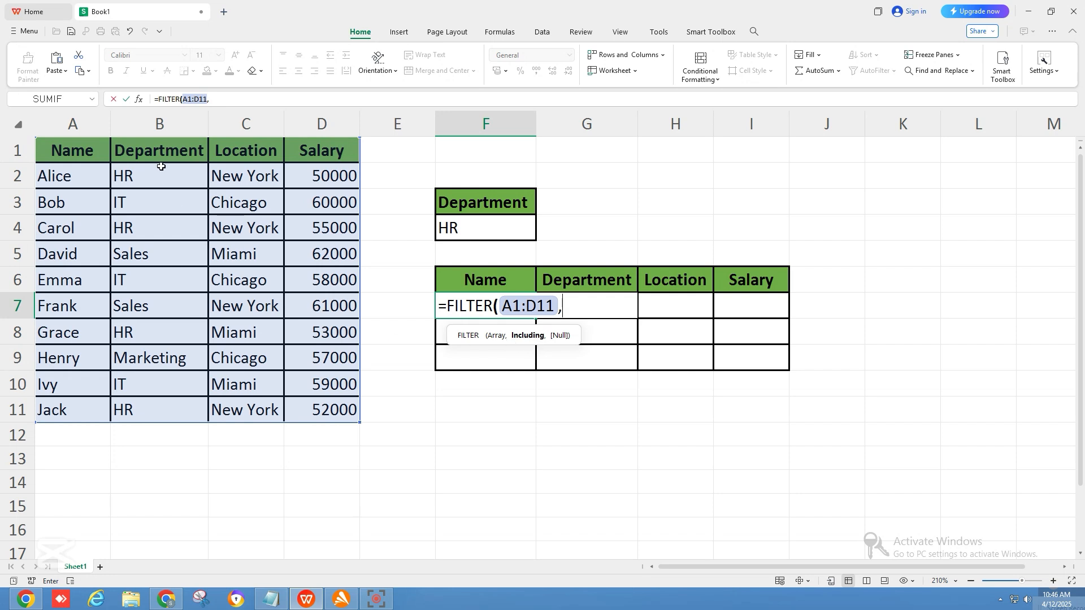
pyautogui.moveTo(160, 149); pyautogui.dragTo(164, 409)
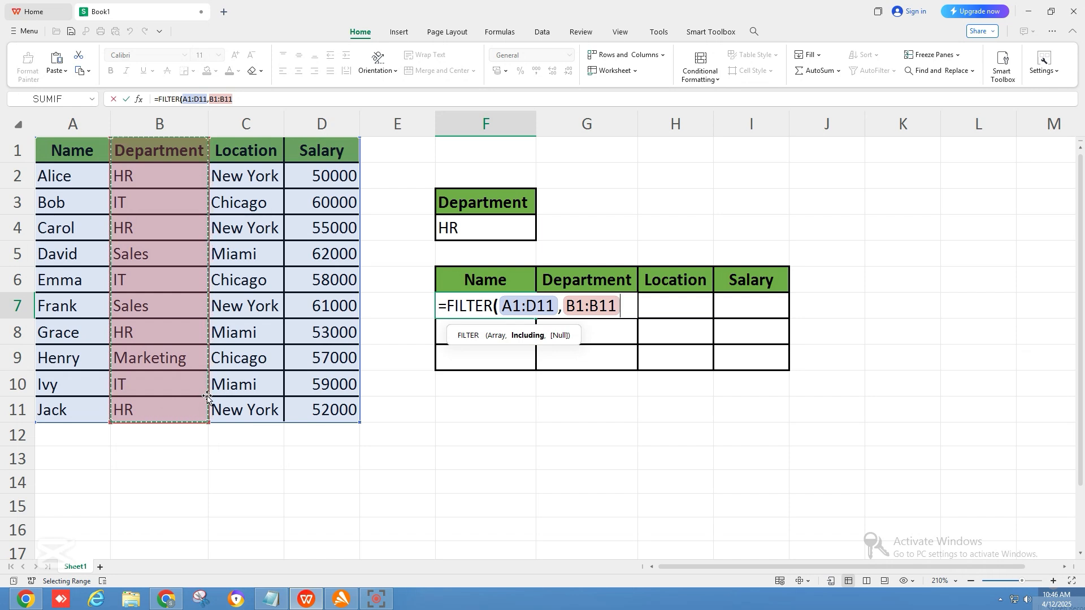
pyautogui.write('=')
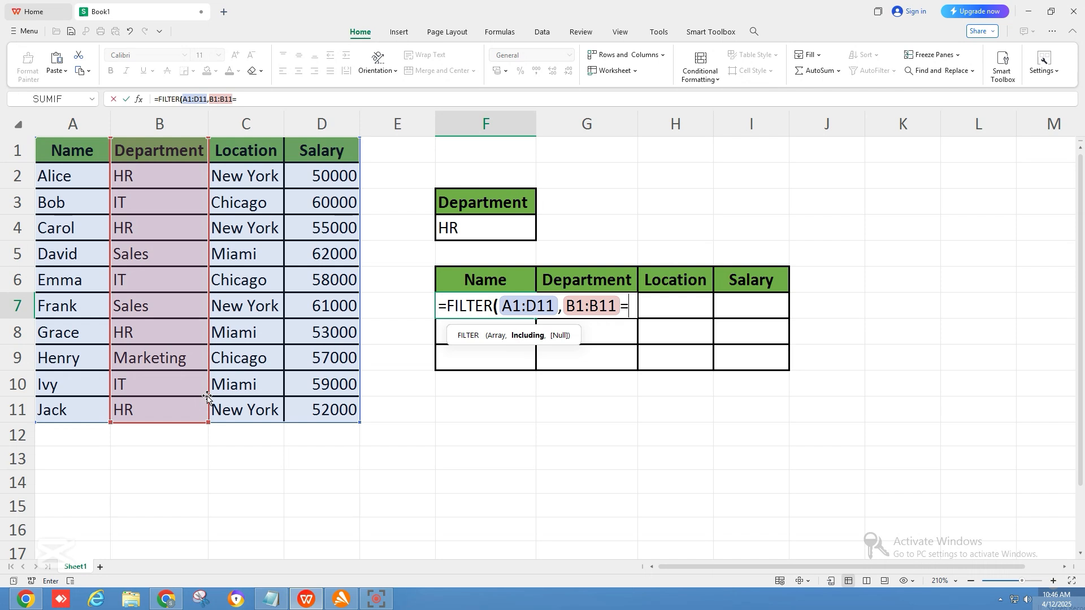
pyautogui.click(482, 228)
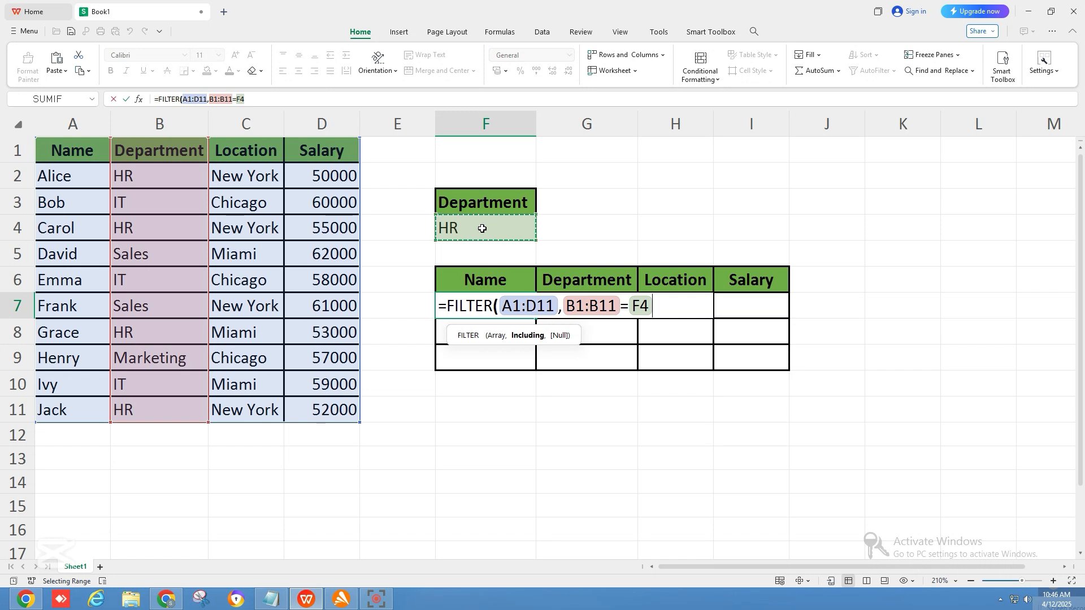
pyautogui.write(',')
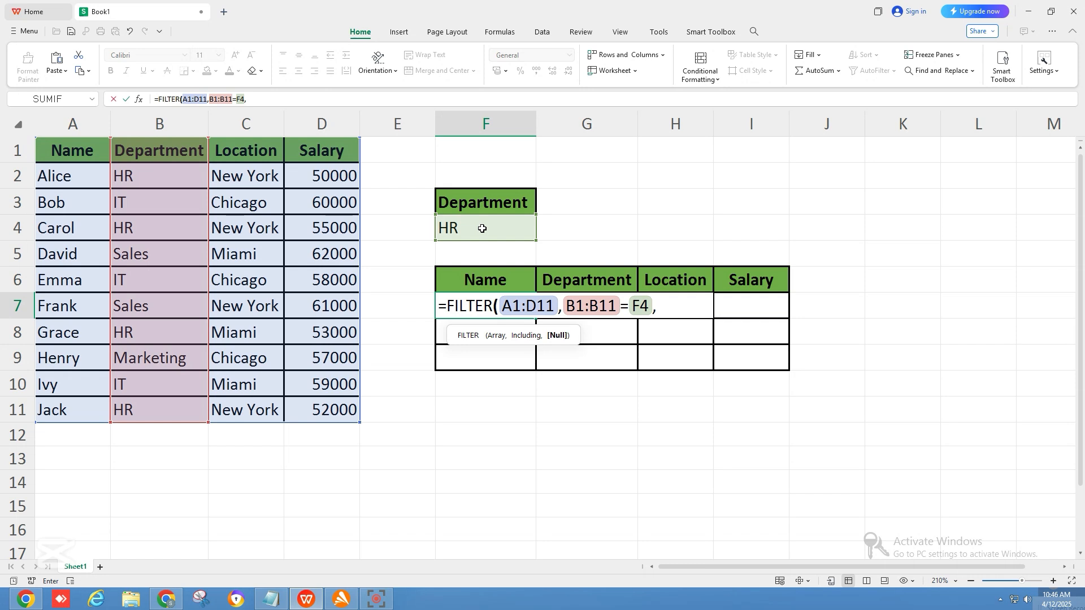
pyautogui.write('"NOT FOU')
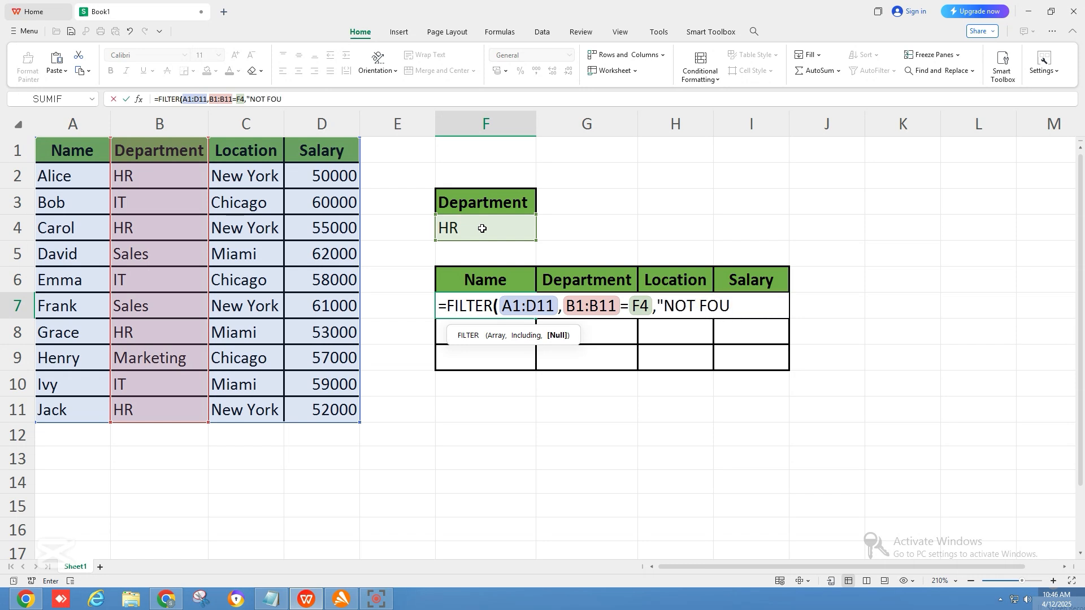
pyautogui.write('ND")')
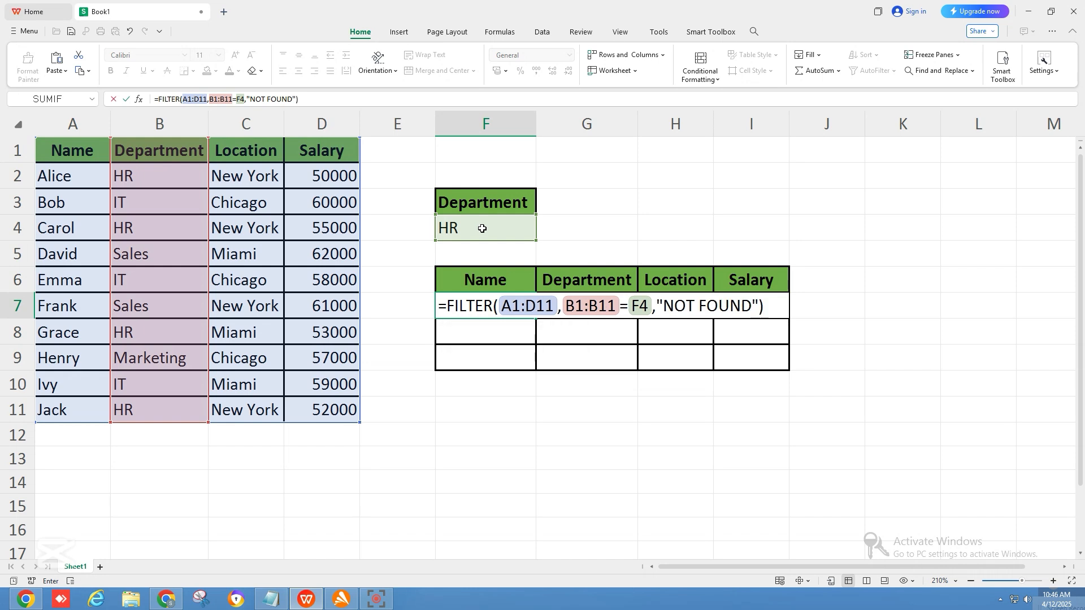
pyautogui.press('Return')
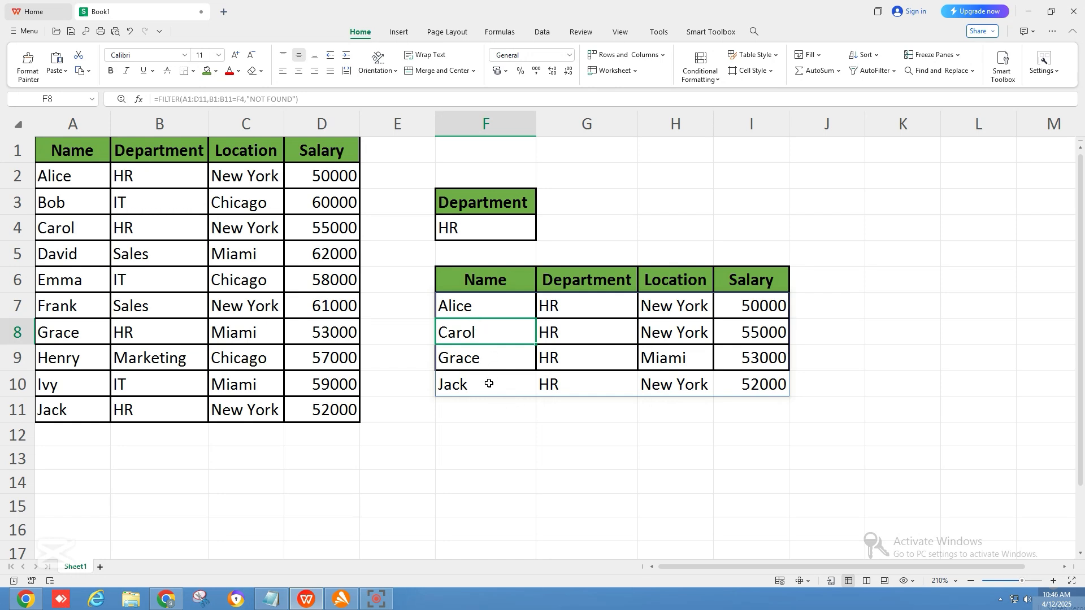
# Change the department criterion in F4 to IT and check the filtered rows in the results table.
pyautogui.click(468, 228)
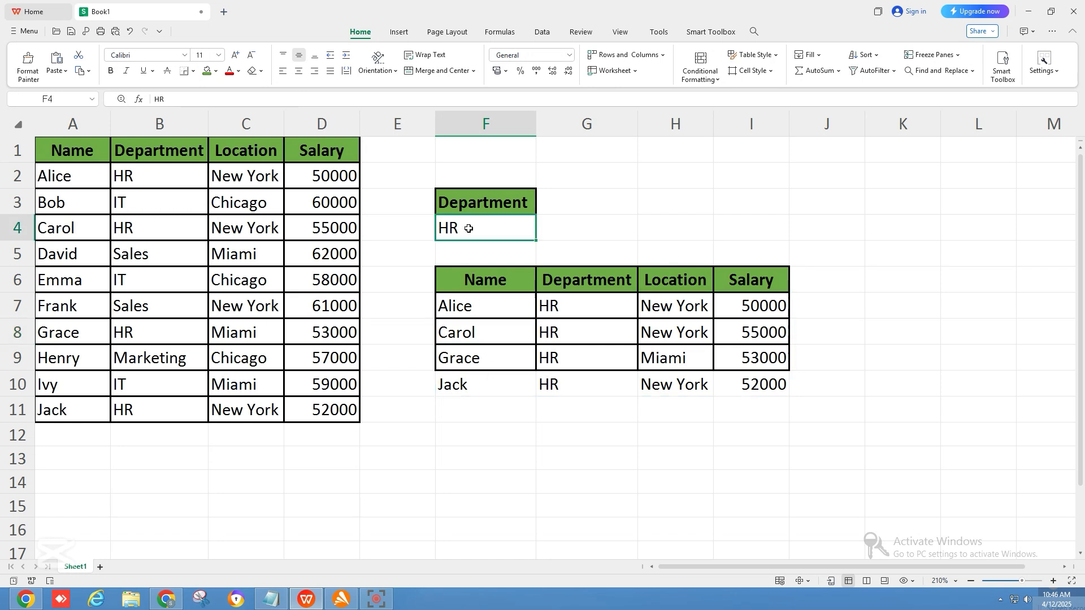
pyautogui.press('BackSpace')
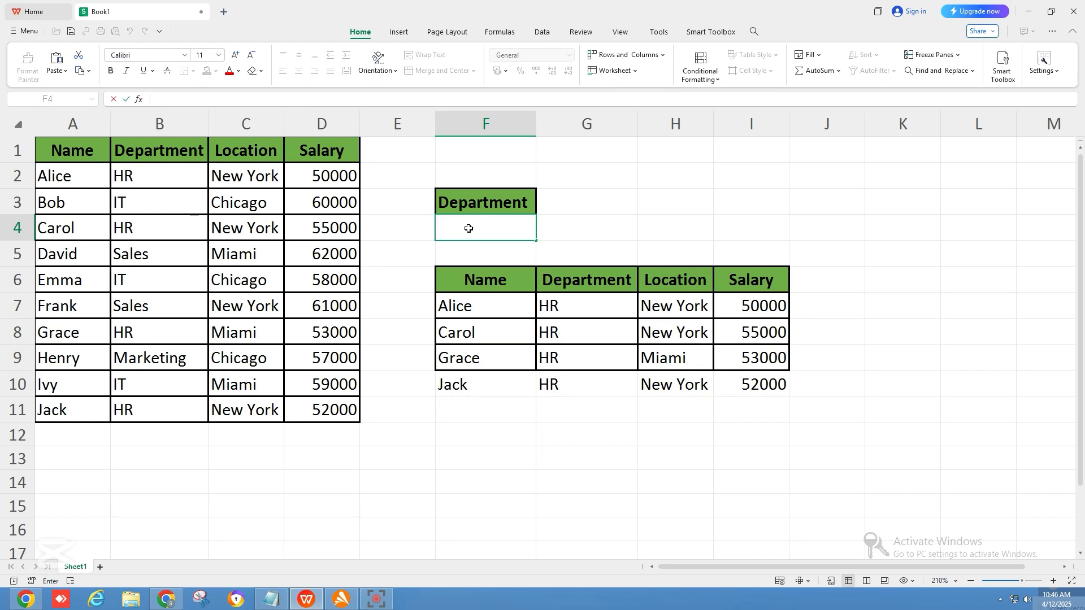
pyautogui.write('IT')
pyautogui.press('Return')
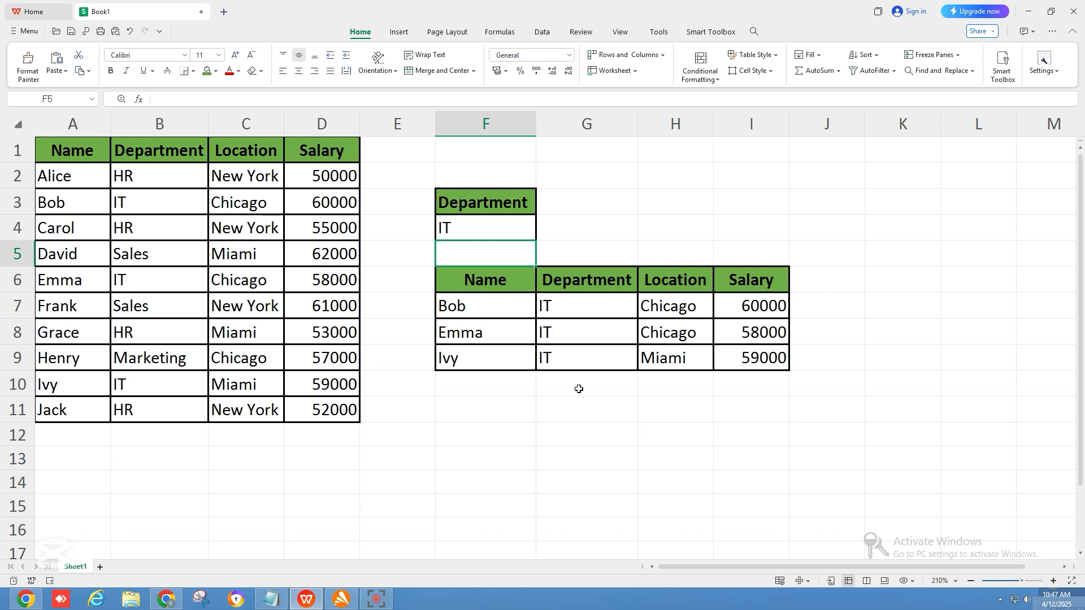
pyautogui.moveTo(482, 313); pyautogui.dragTo(502, 362)
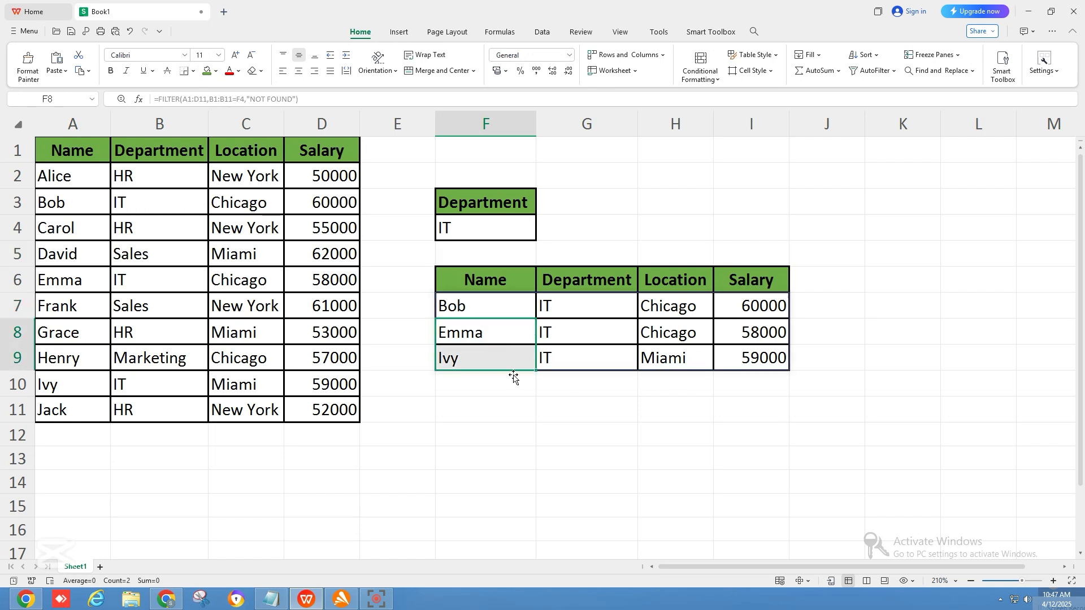
pyautogui.click(601, 357)
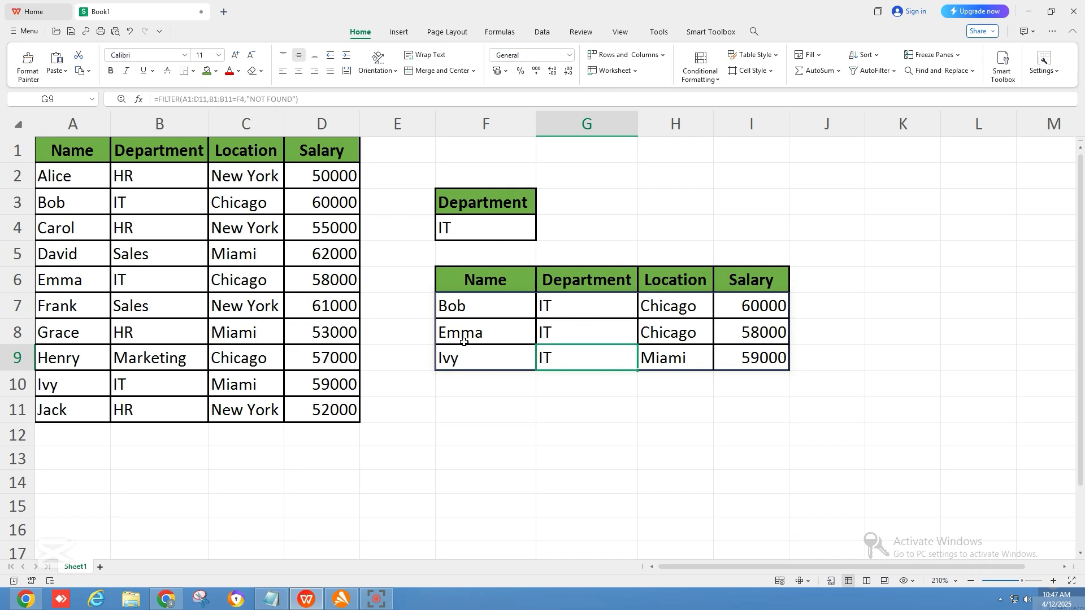
# Change the department criterion in cell F4 to MARKETING.
pyautogui.click(463, 230)
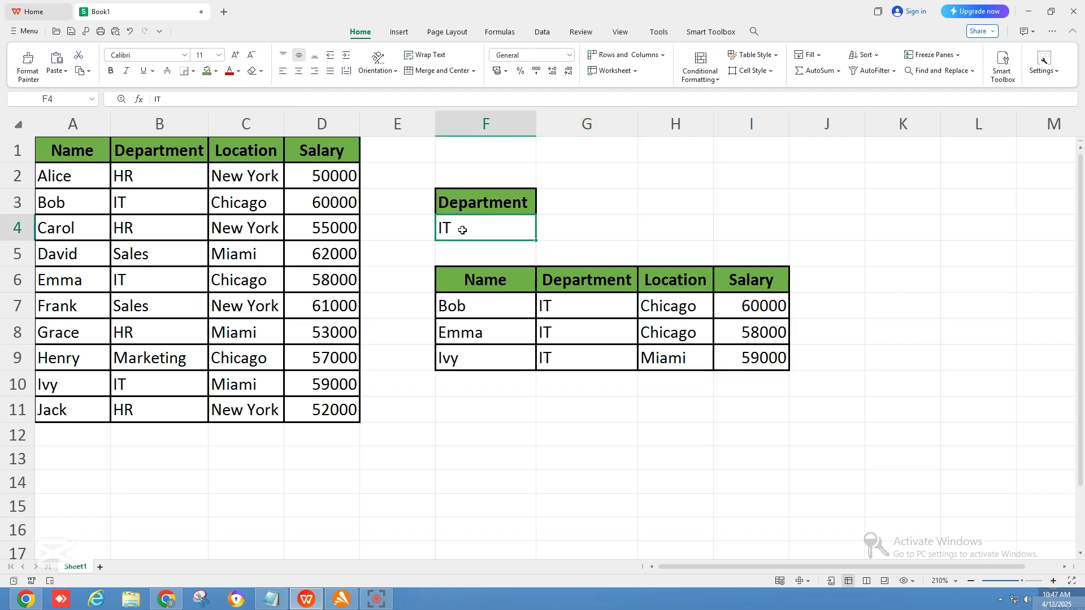
pyautogui.press('BackSpace')
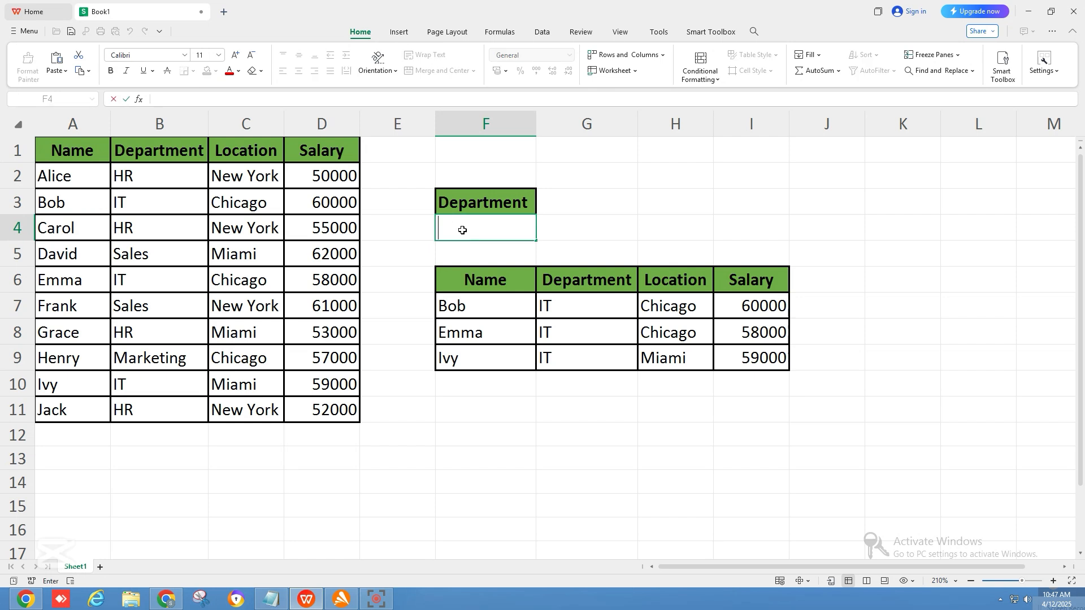
pyautogui.write('MARK')
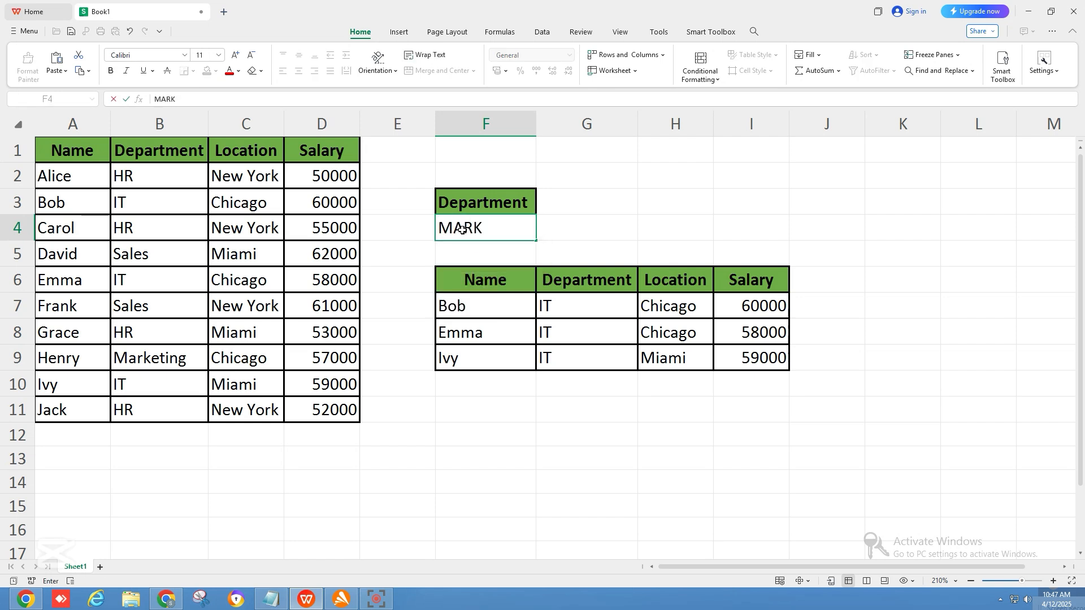
pyautogui.write('ETING')
pyautogui.press('Return')
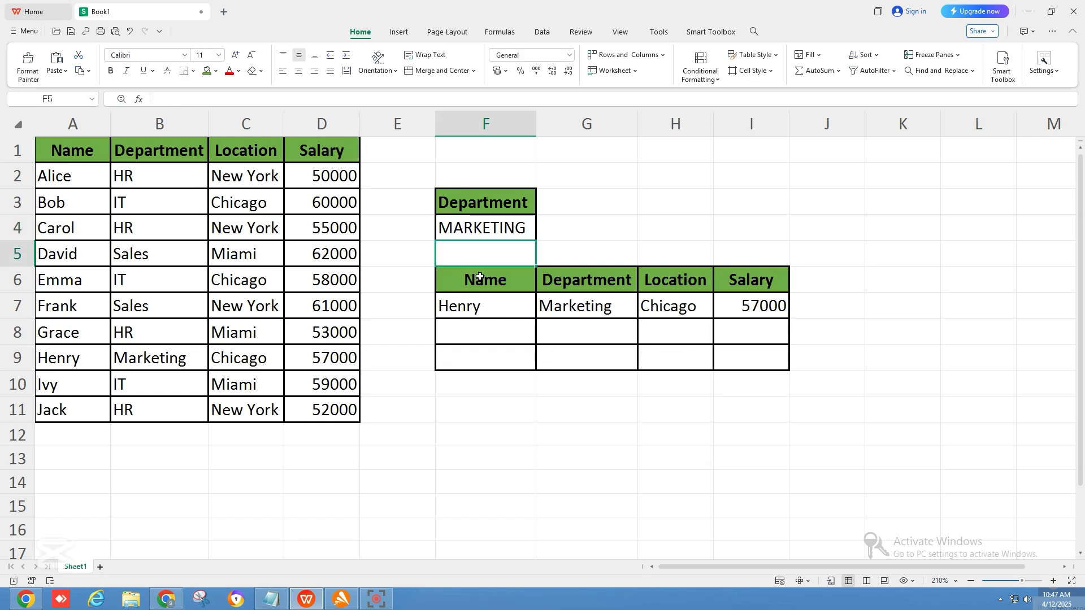
# Change the department criterion in F4 to ACCOUNTS and check it against the departments listed in B2:B11.
pyautogui.click(526, 230)
pyautogui.press('BackSpace')
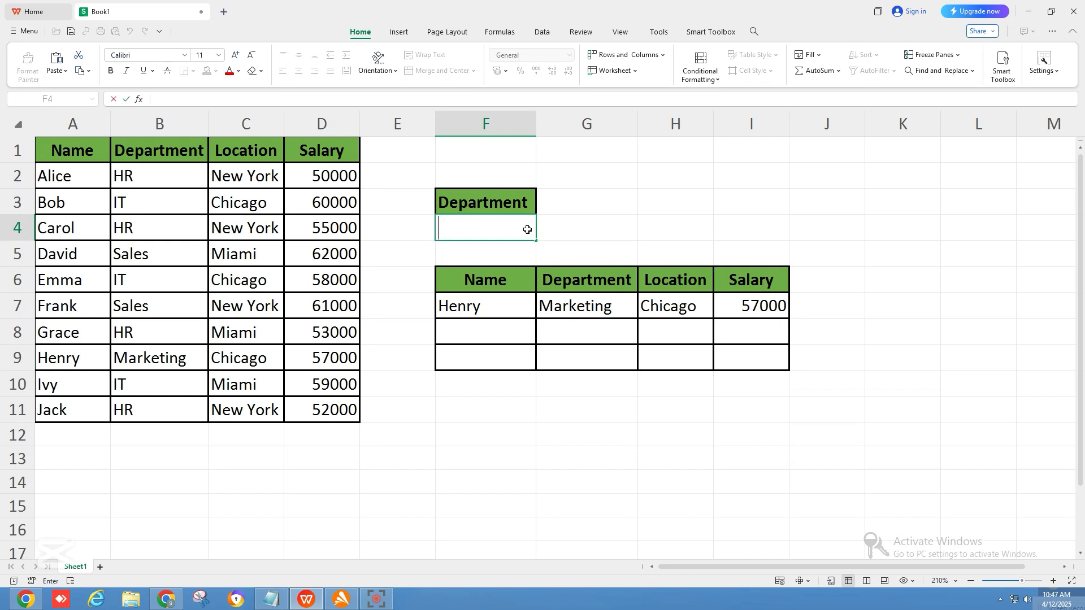
pyautogui.write('ACCOUNTS')
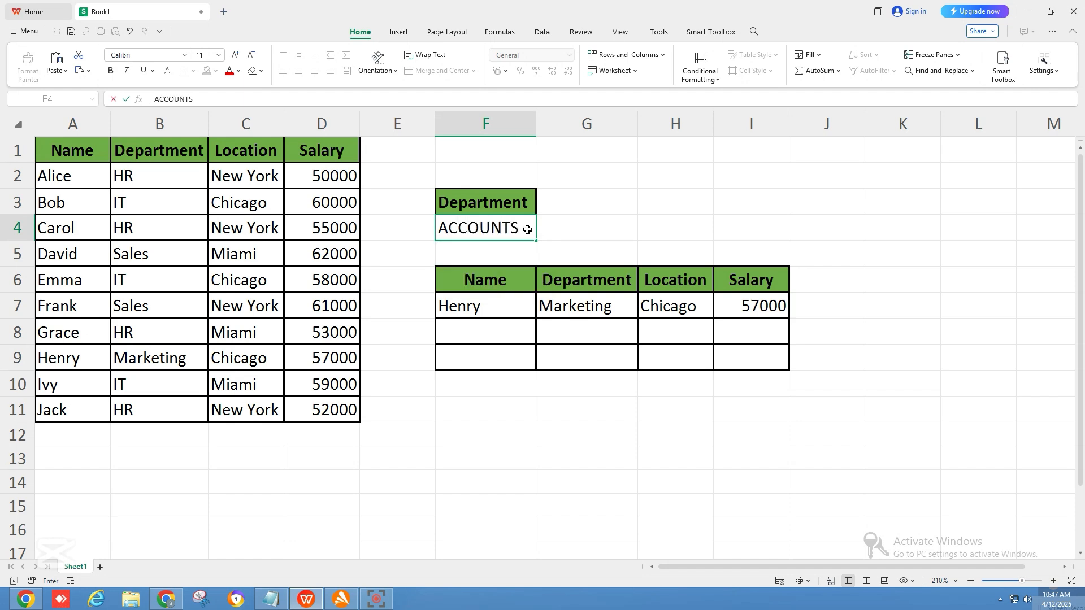
pyautogui.press('Return')
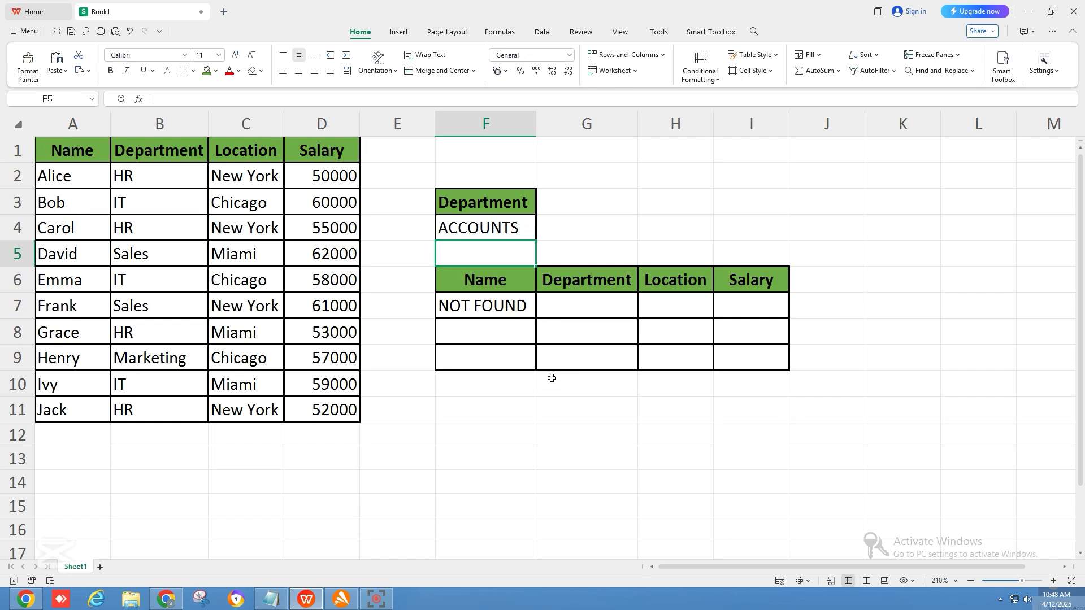
pyautogui.click(159, 203)
pyautogui.click(215, 272)
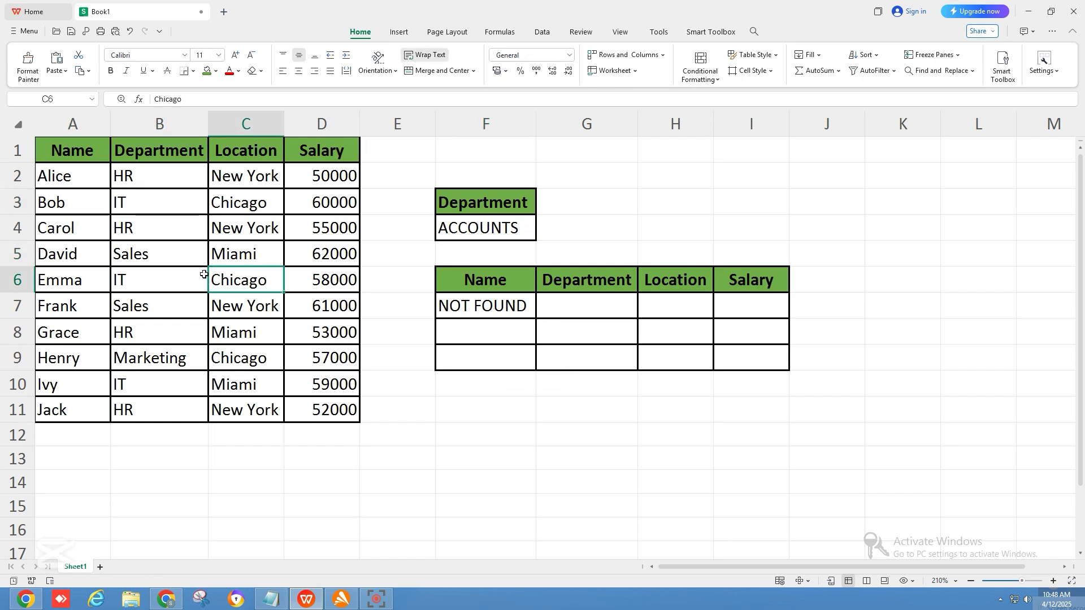
pyautogui.moveTo(137, 185); pyautogui.dragTo(157, 417)
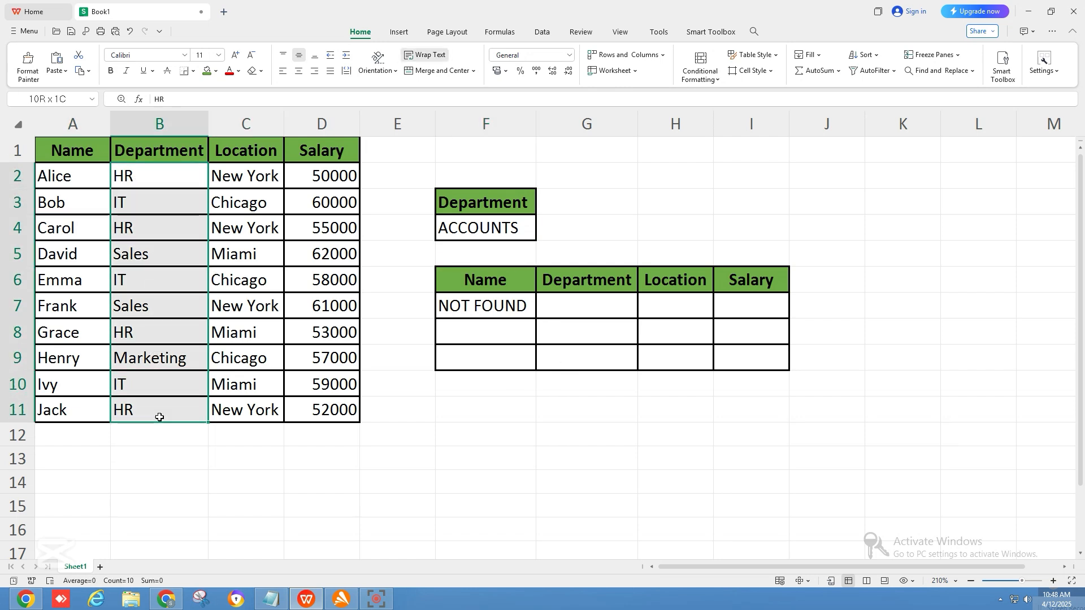
pyautogui.click(139, 276)
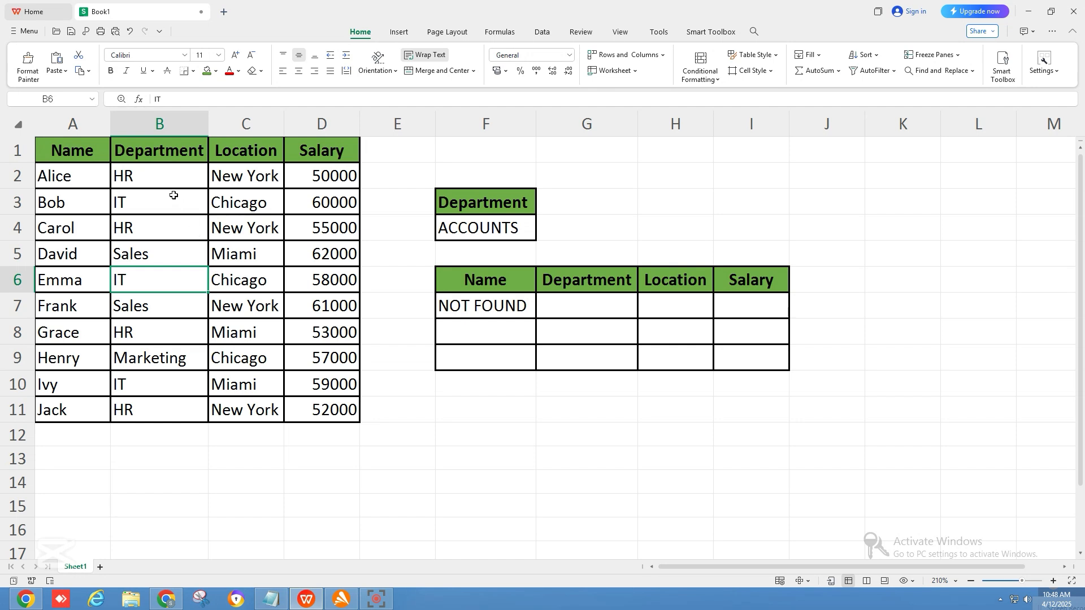
# Change the department criterion in cell F4 to SALES.
pyautogui.click(518, 229)
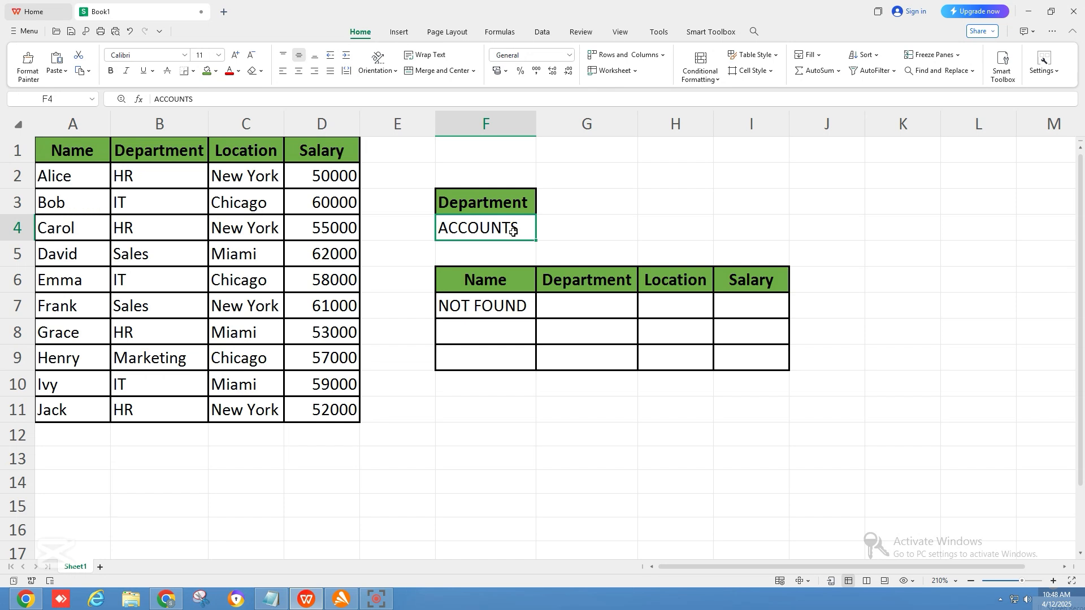
pyautogui.press('BackSpace')
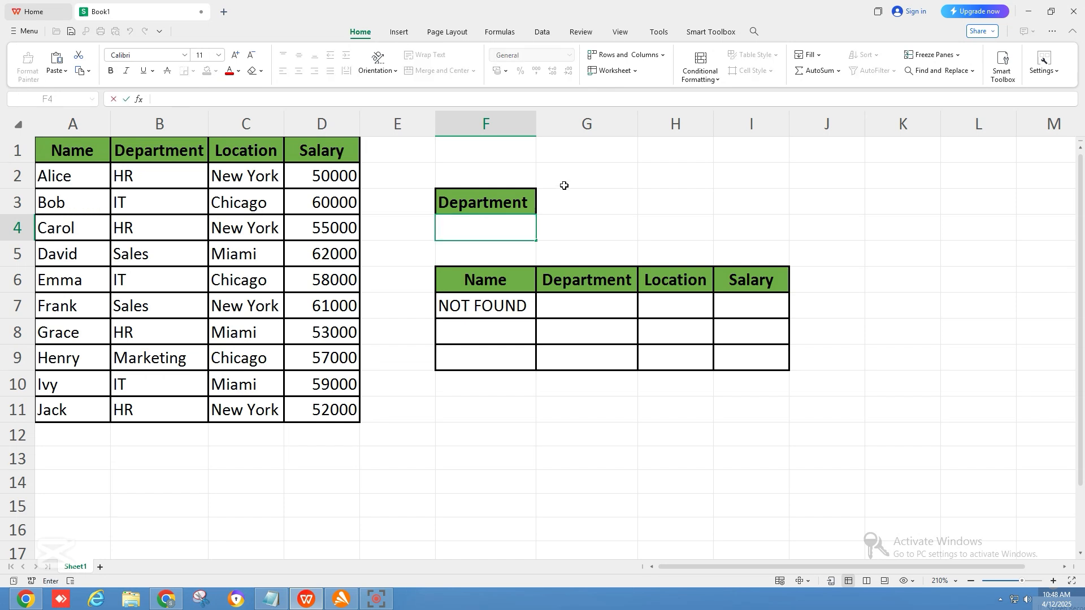
pyautogui.write('SALES')
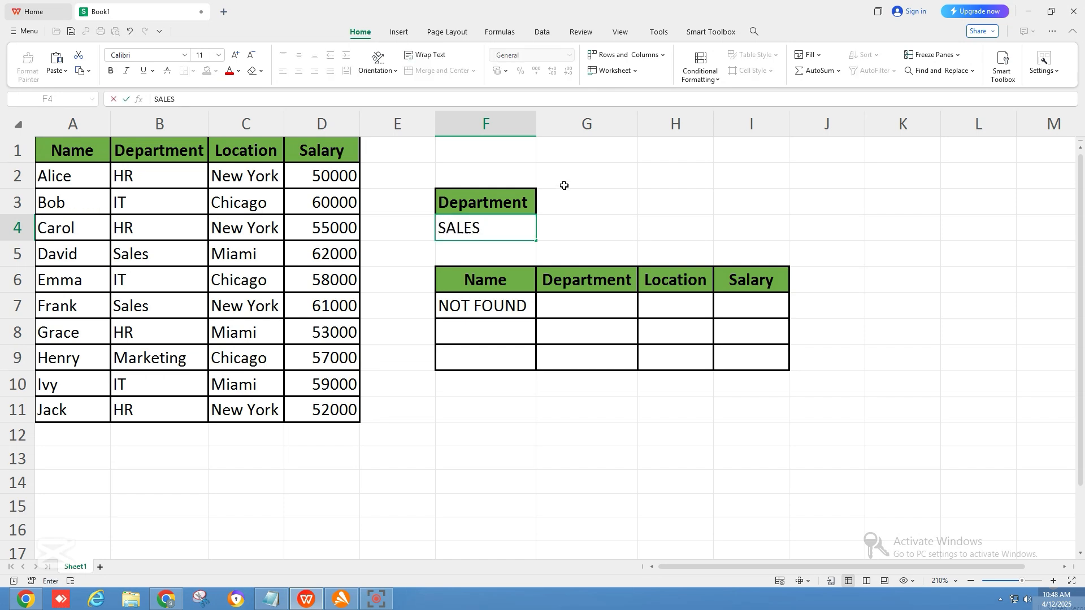
pyautogui.press('Return')
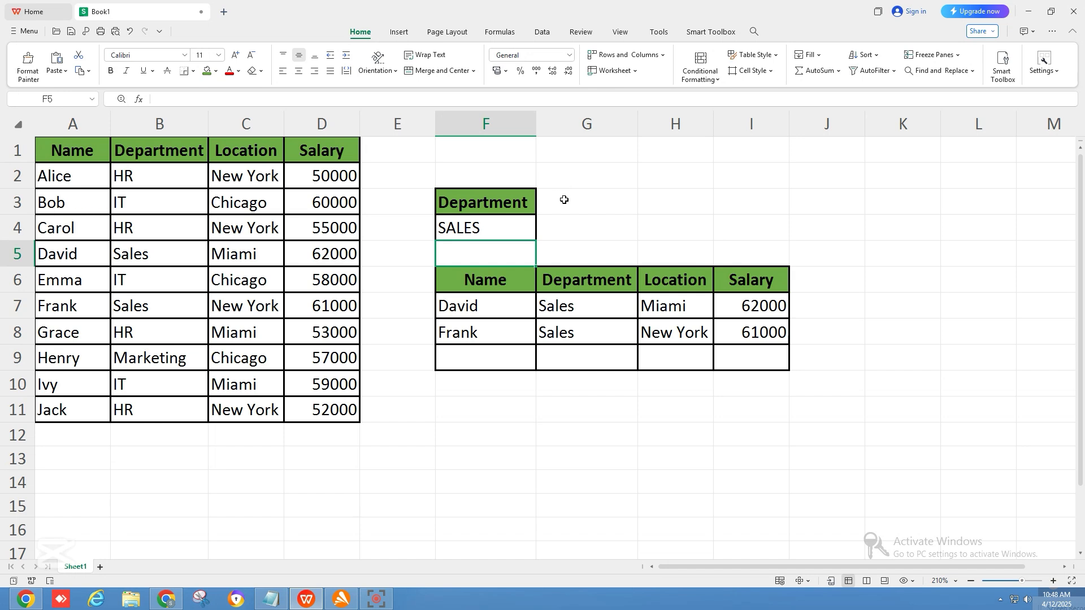